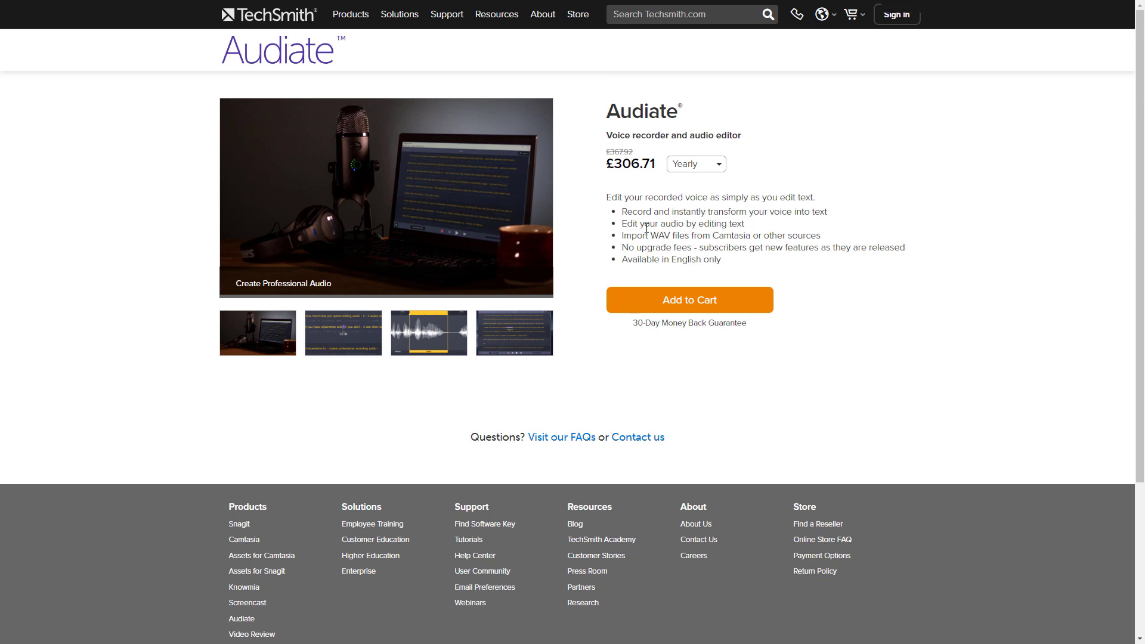
Compare the monthly and yearly subscription prices for Audiate.
{"action": "left_click", "coordinate": [678, 170]}
{"action": "left_click", "coordinate": [688, 193]}
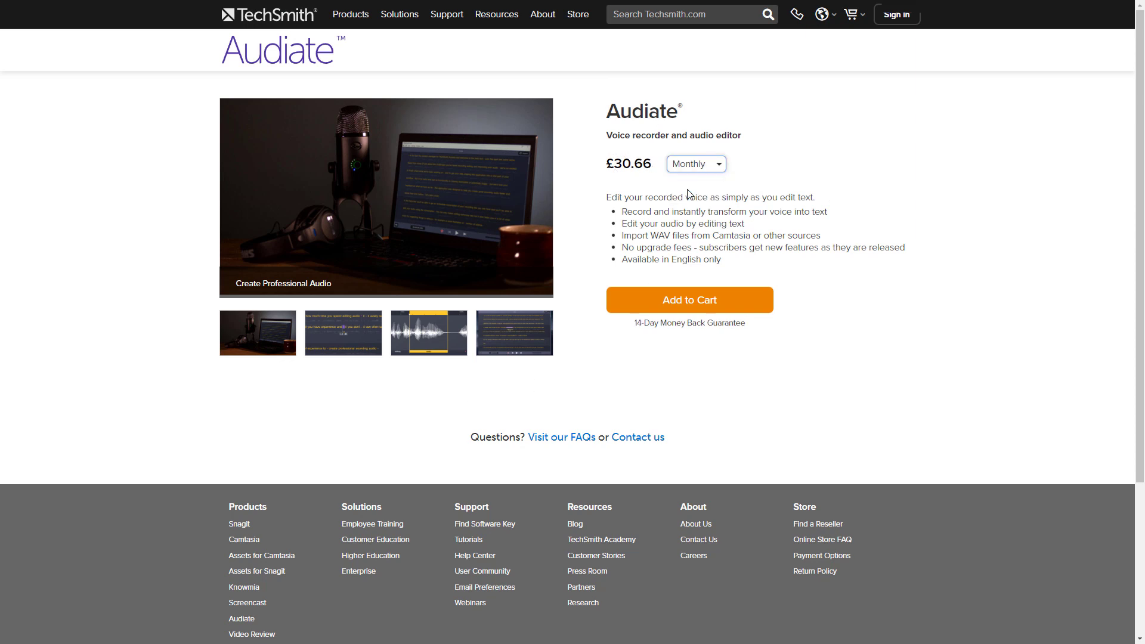
{"action": "left_click", "coordinate": [694, 166]}
{"action": "left_click", "coordinate": [697, 180]}
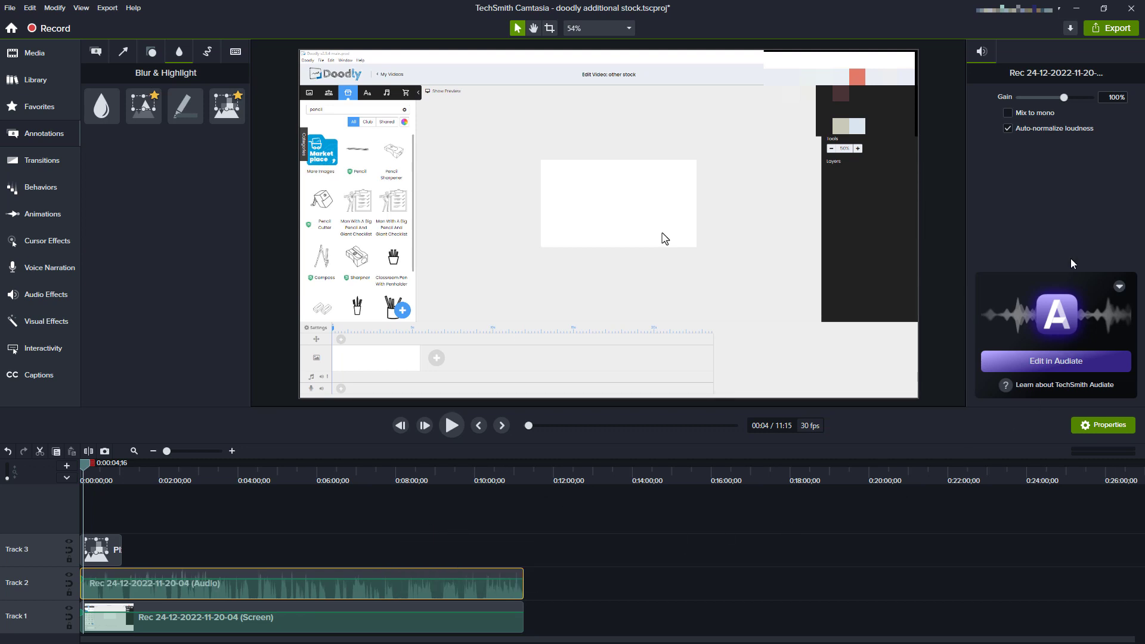
Save the Camtasia project and open the selected Track 2 recording audio for editing in Audiate.
{"action": "left_click", "coordinate": [1046, 364]}
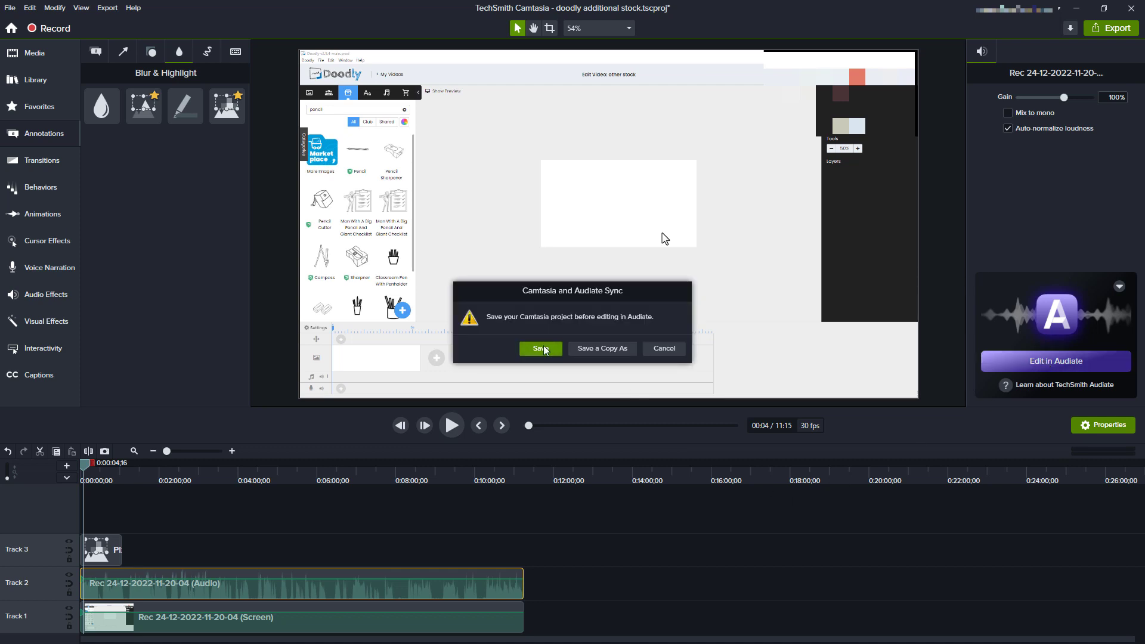
{"action": "left_click", "coordinate": [541, 348]}
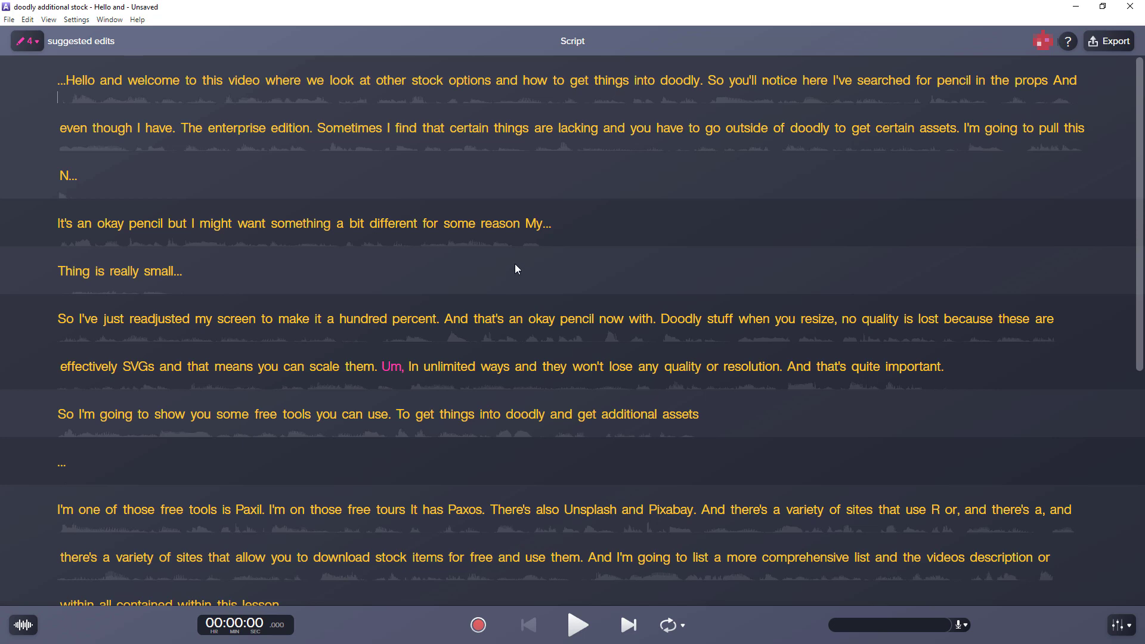
Delete all hesitations from the script and shorten all pauses greater than 1.5 seconds to 1.0 seconds.
{"action": "left_click", "coordinate": [36, 40]}
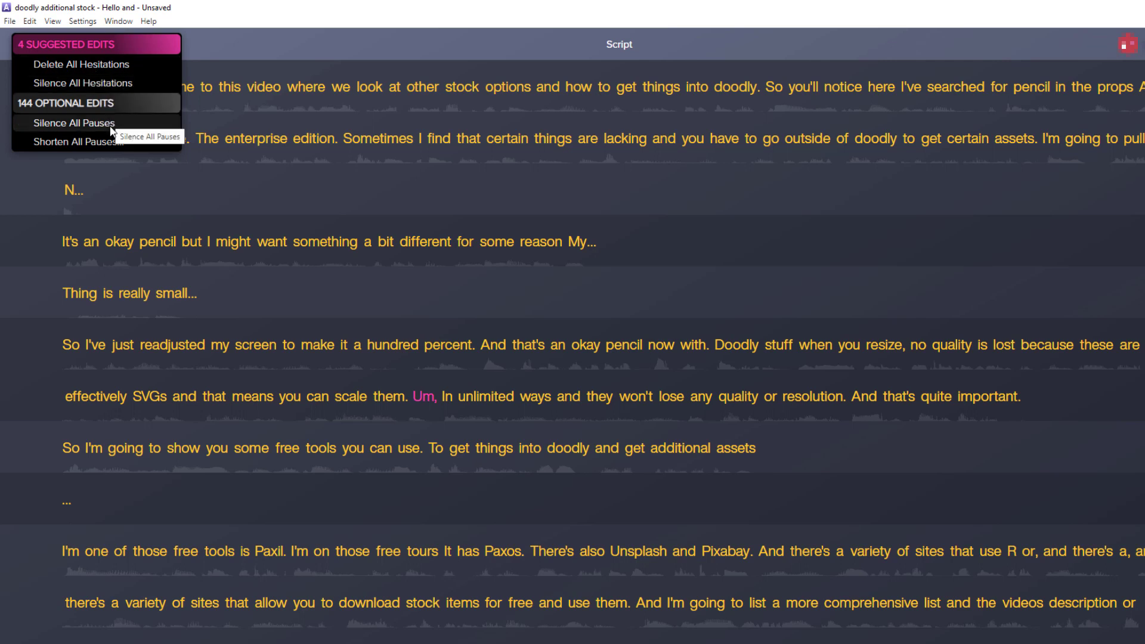
{"action": "left_click", "coordinate": [109, 69]}
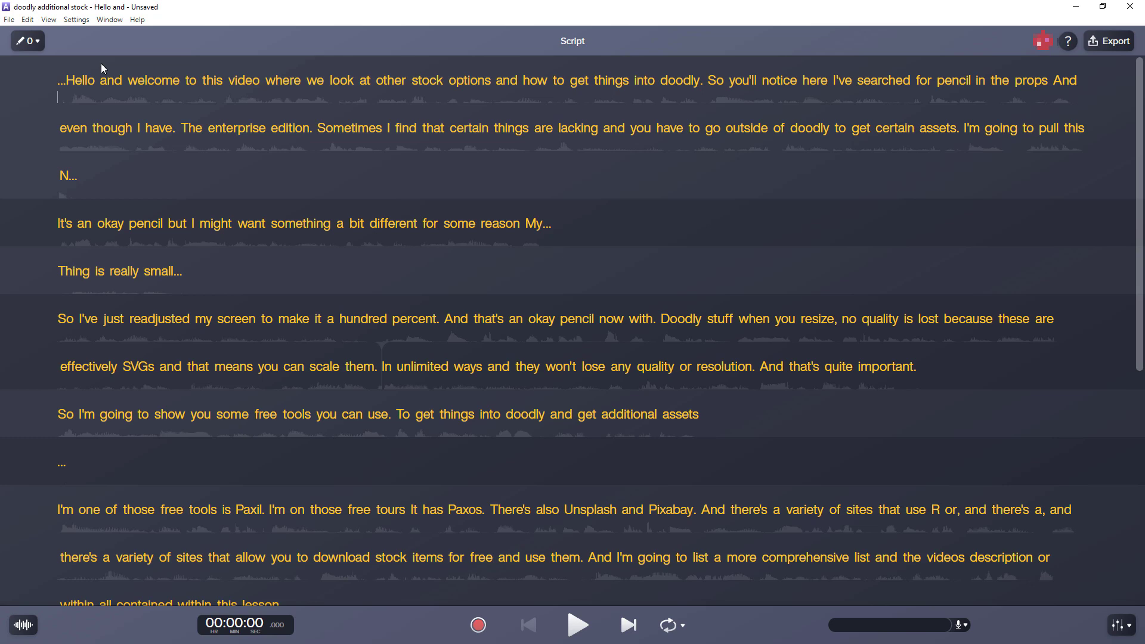
{"action": "left_click", "coordinate": [35, 40]}
{"action": "left_click", "coordinate": [89, 126]}
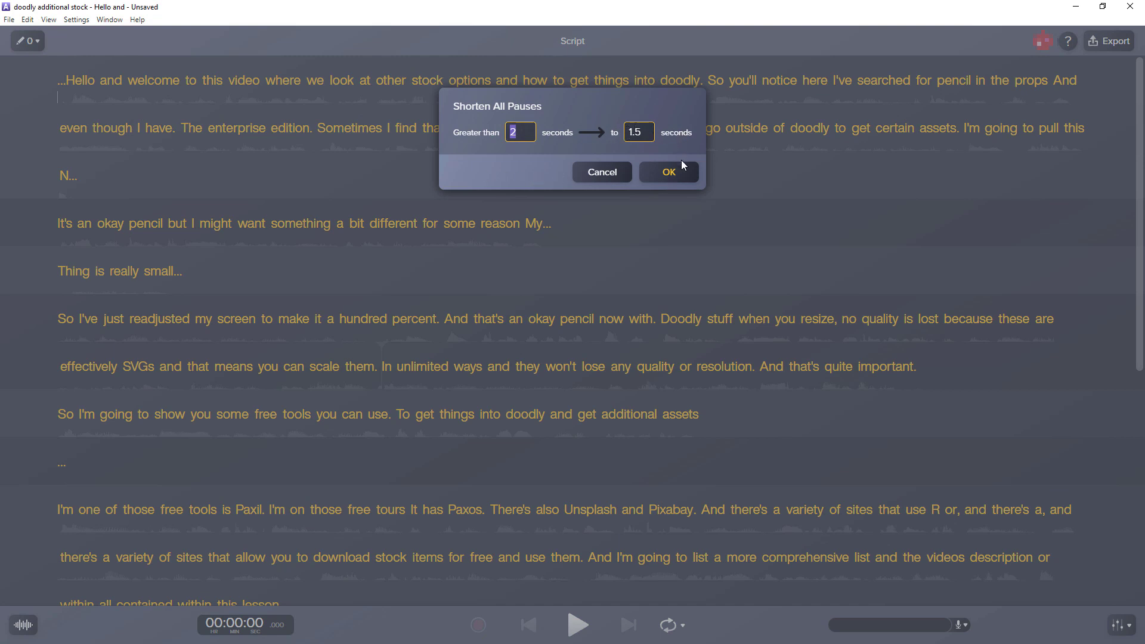
{"action": "left_click", "coordinate": [644, 133]}
{"action": "type", "text": "1.0"}
{"action": "left_click", "coordinate": [522, 130]}
{"action": "type", "text": "1.5"}
{"action": "double_click", "coordinate": [522, 131]}
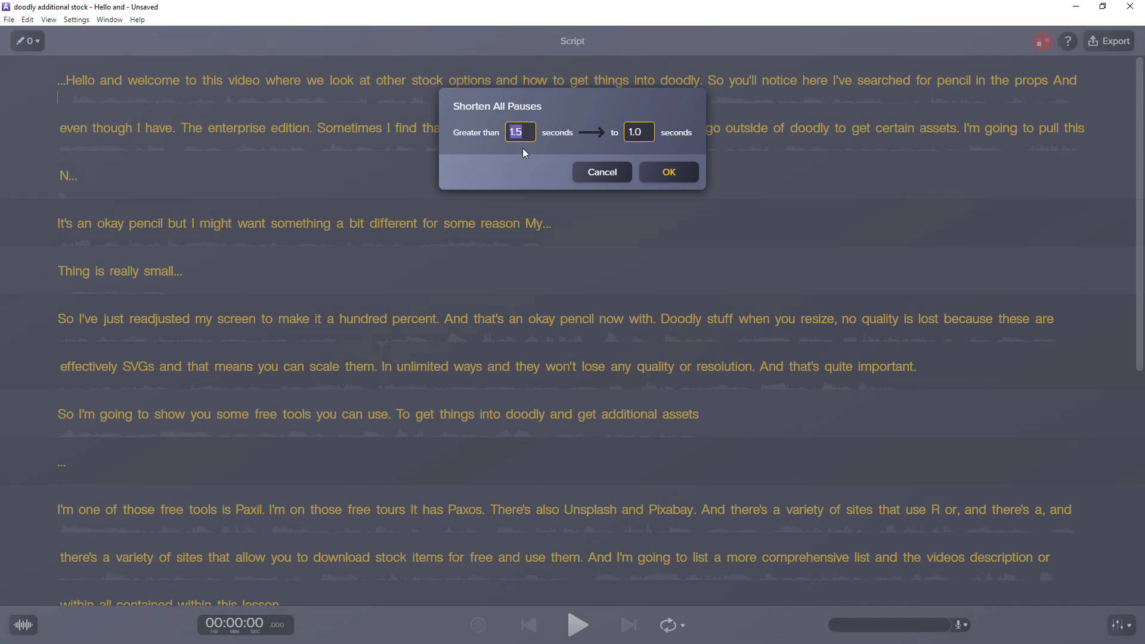
{"action": "left_click", "coordinate": [669, 173]}
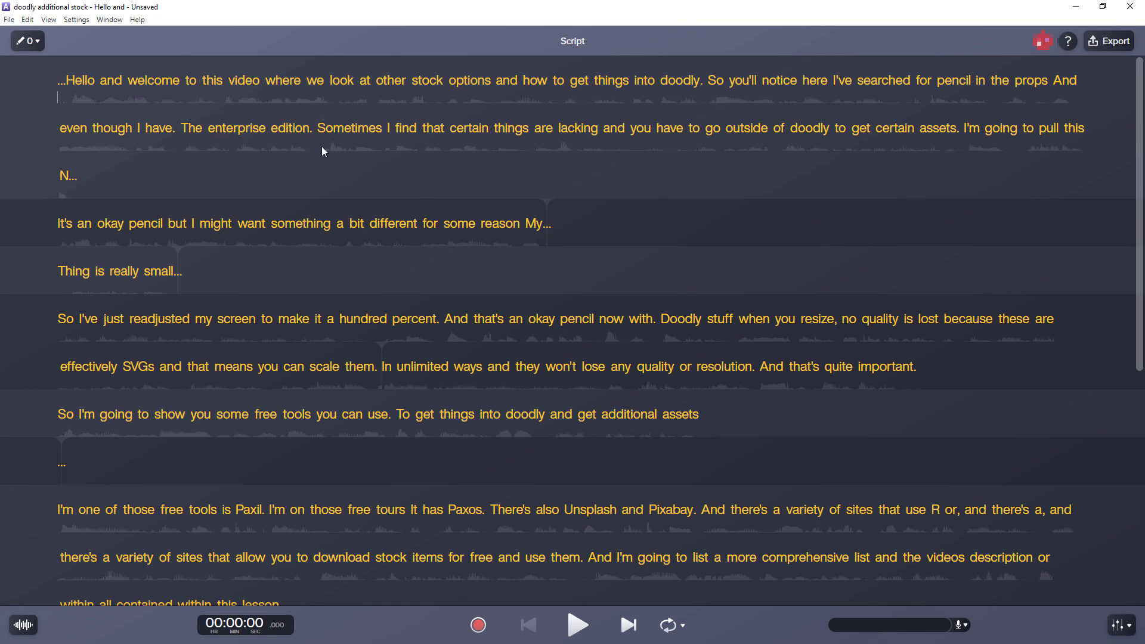
Play the start of the script and delete the pause before "Hello".
{"action": "key", "text": "space"}
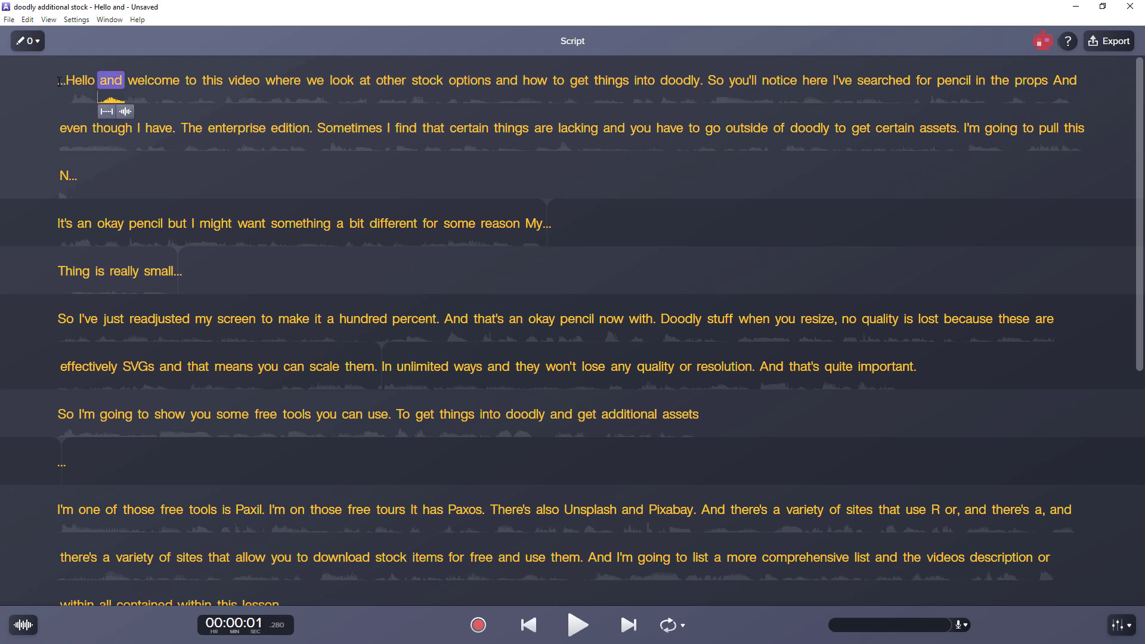
{"action": "left_click", "coordinate": [60, 82]}
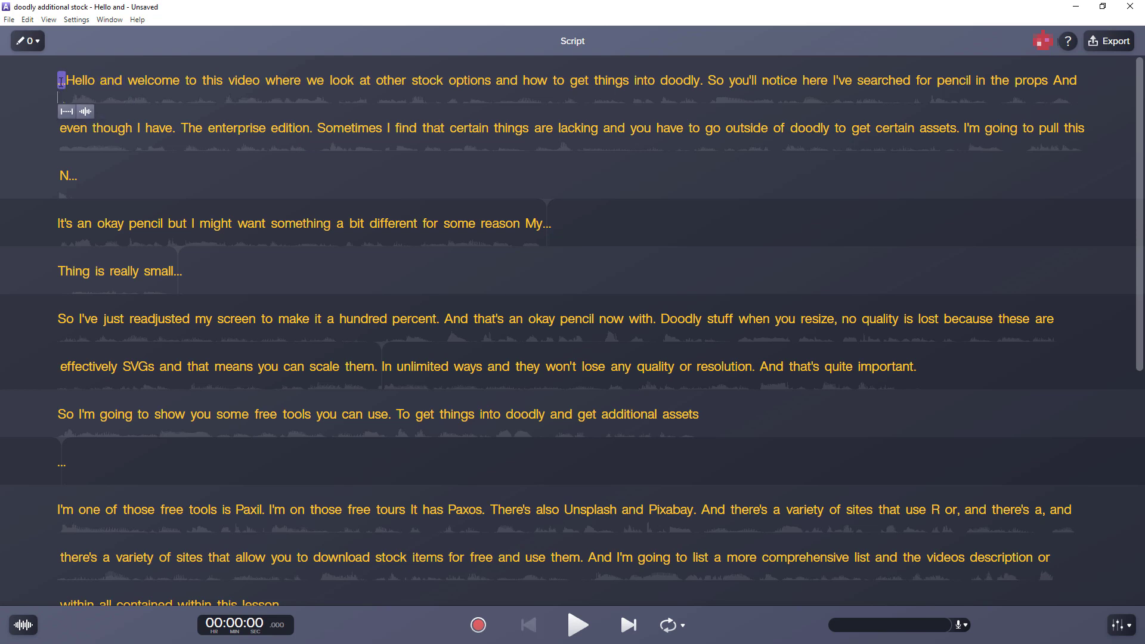
{"action": "key", "text": "BackSpace"}
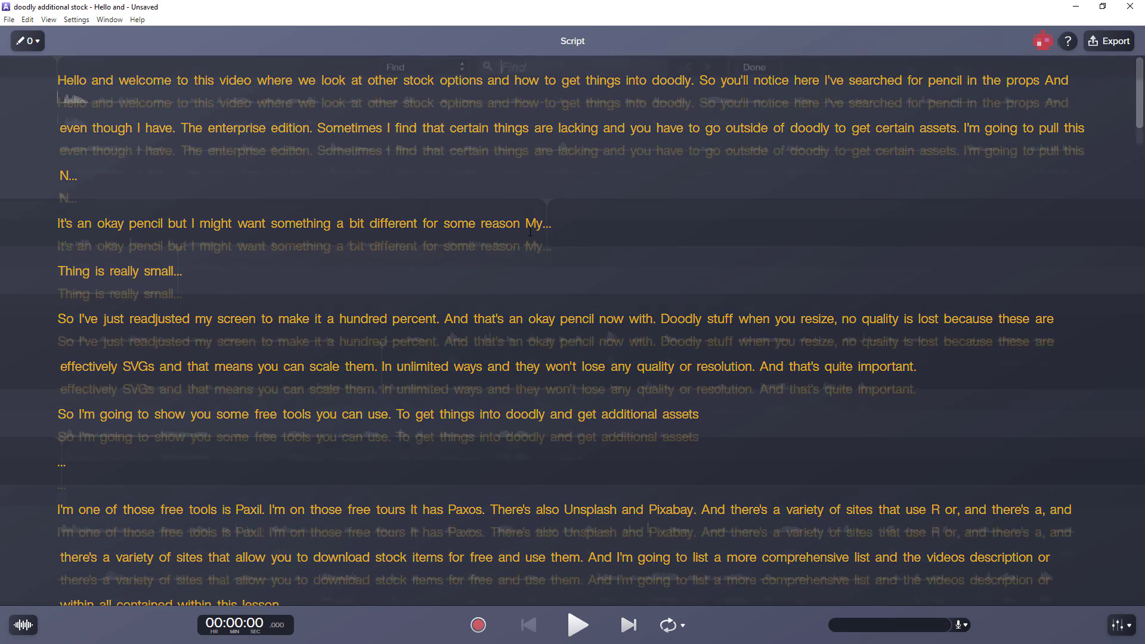
Find "carrot" in the script and delete the botched take from "So what I've shown you" through "Carrot.".
{"action": "key", "text": "ctrl+f"}
{"action": "type", "text": "carrot"}
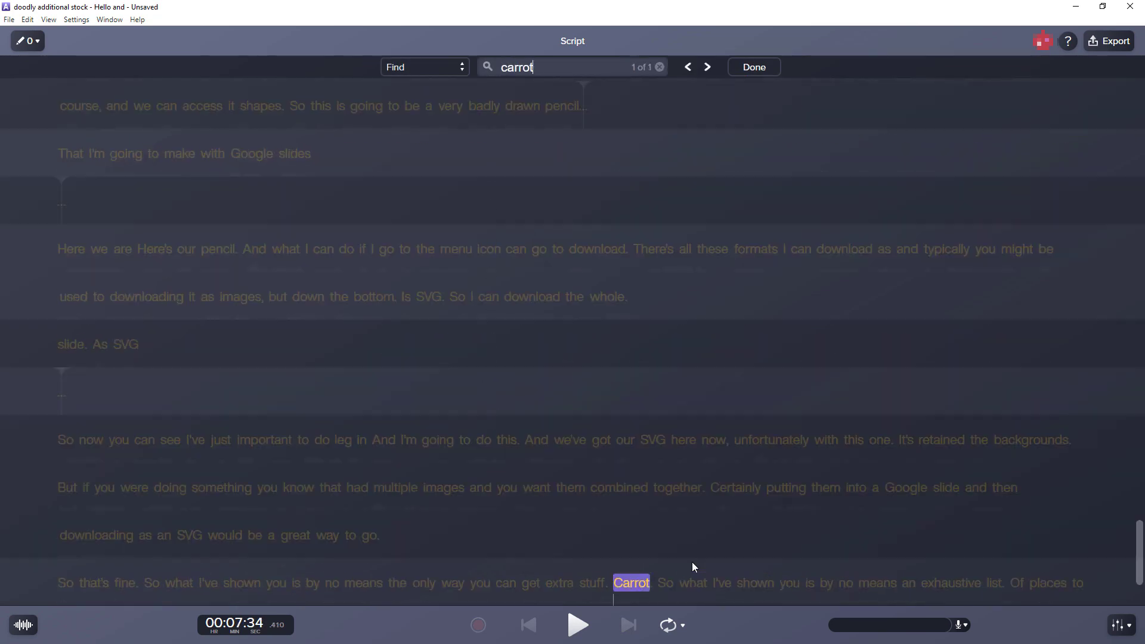
{"action": "left_click", "coordinate": [753, 67]}
{"action": "scroll", "coordinate": [527, 406], "scroll_direction": "down", "scroll_amount": 3}
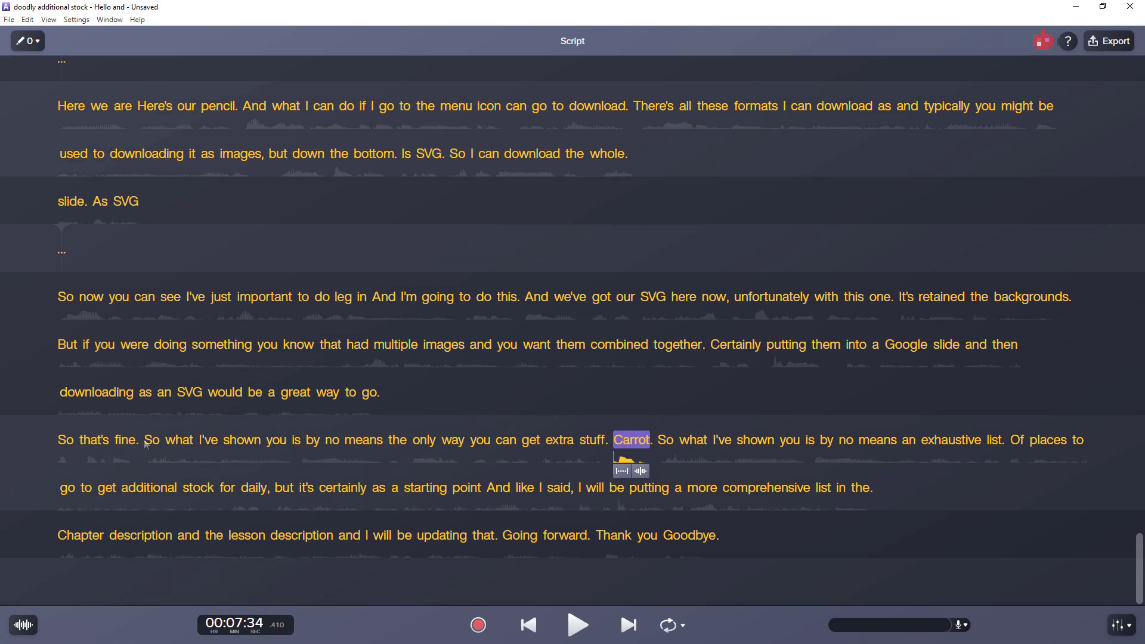
{"action": "left_click_drag", "start_coordinate": [145, 441], "coordinate": [655, 442]}
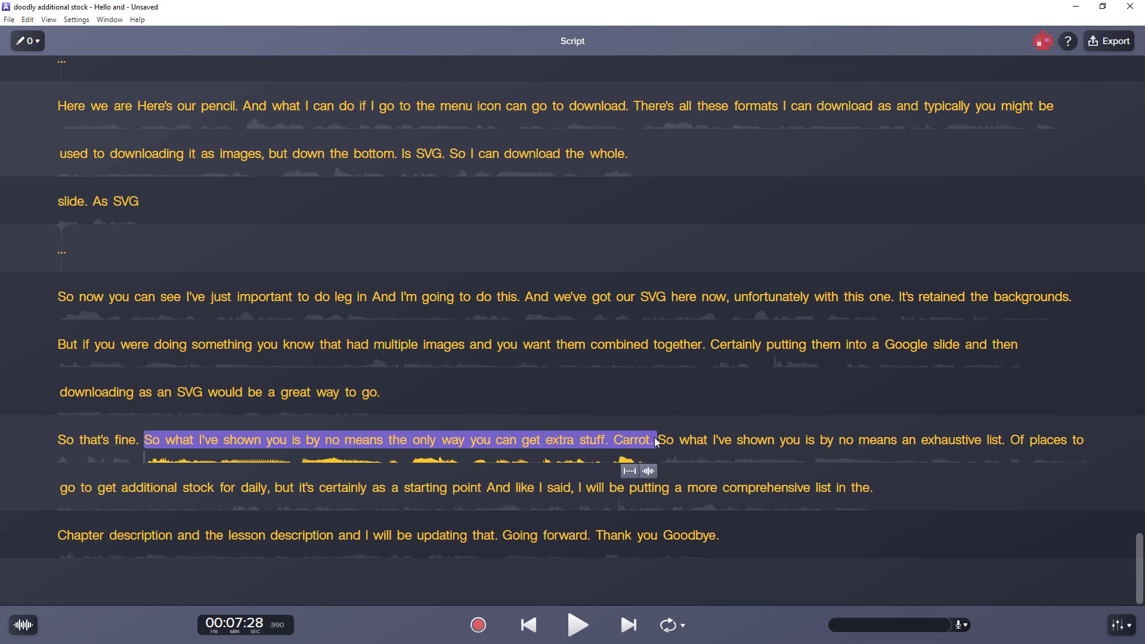
{"action": "key", "text": "BackSpace"}
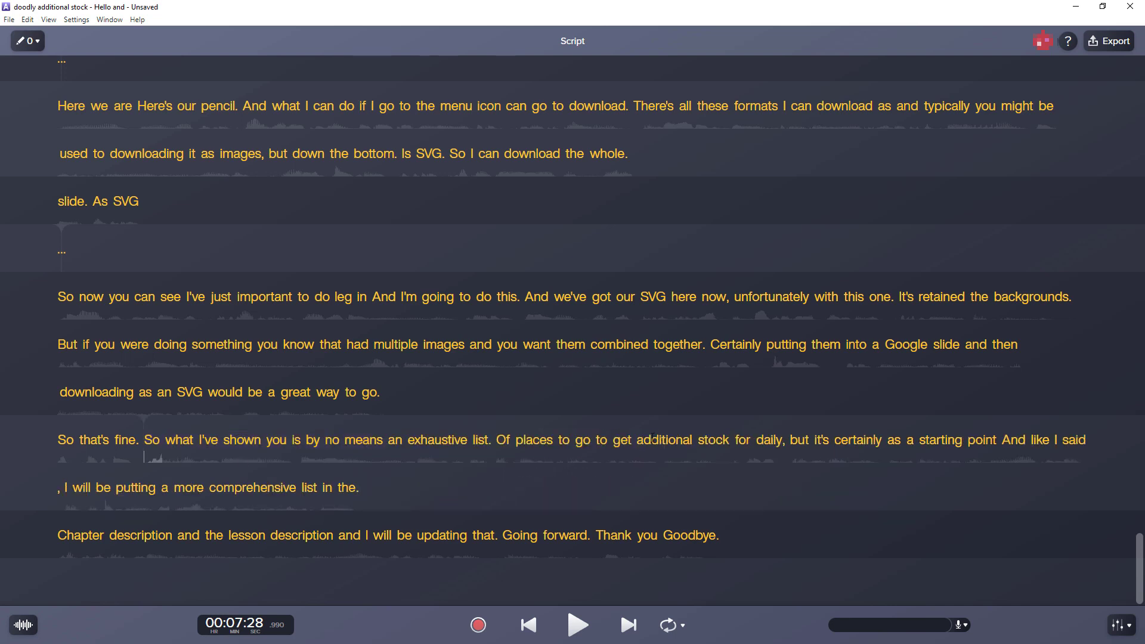
Delete the silent gap between "fine" and "So" in the Waveform Editor, and close the editor.
{"action": "double_click", "coordinate": [152, 440]}
{"action": "left_click", "coordinate": [169, 471]}
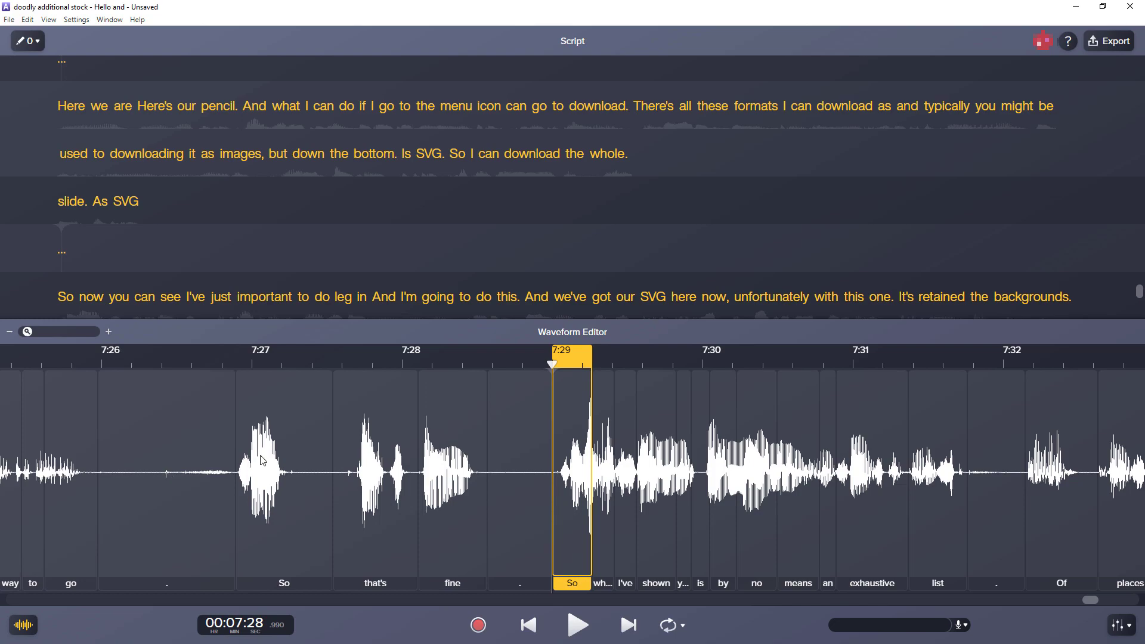
{"action": "left_click", "coordinate": [474, 398]}
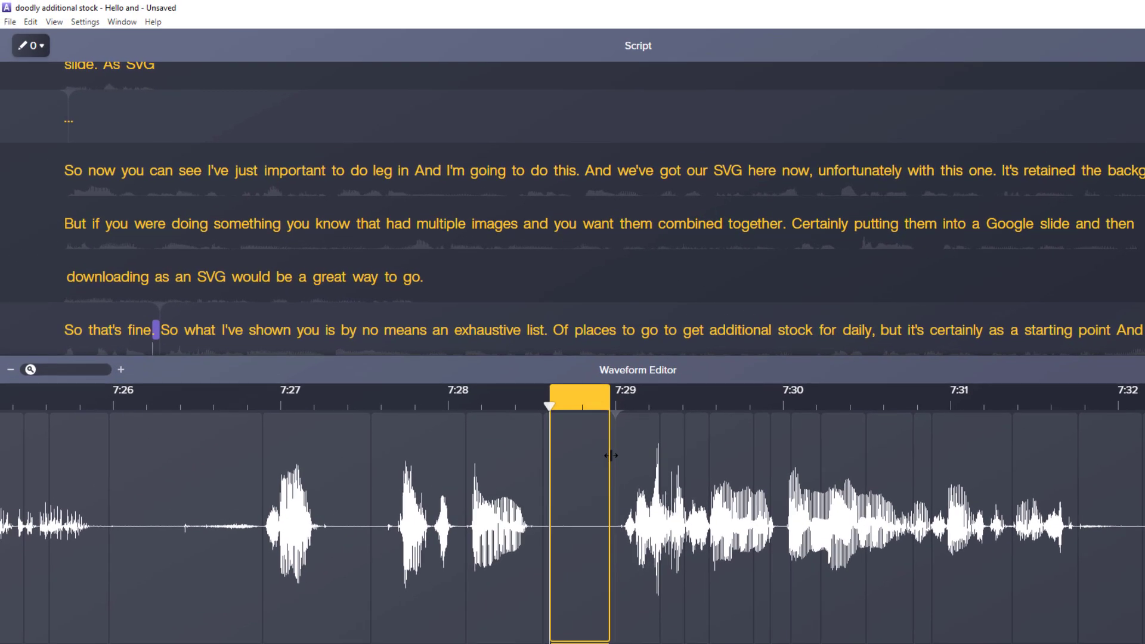
{"action": "key", "text": "Delete"}
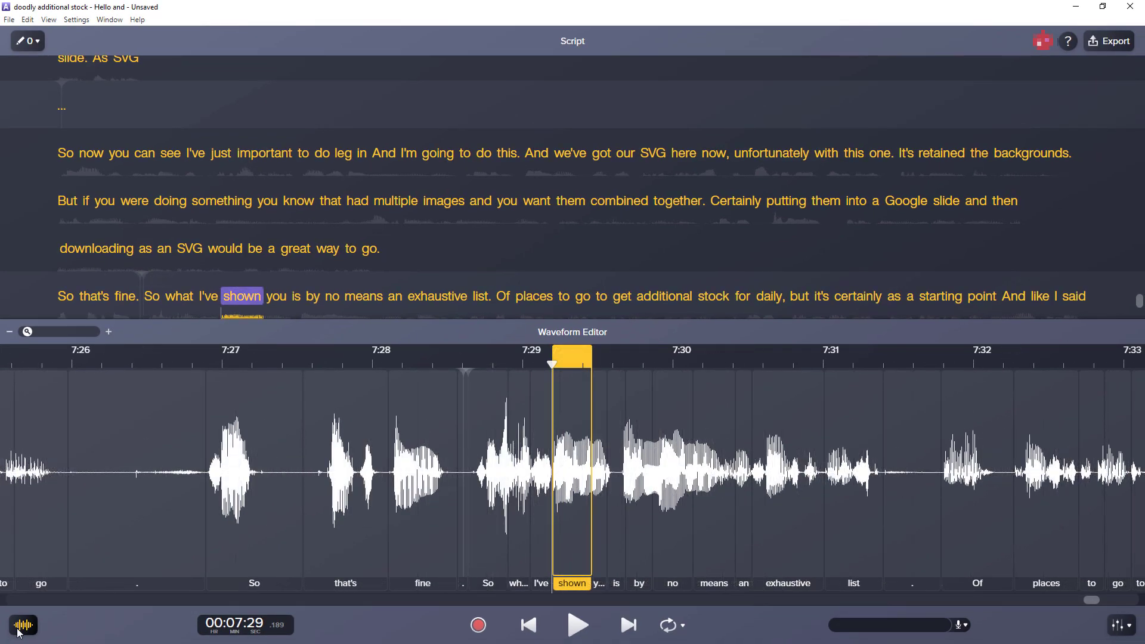
{"action": "left_click", "coordinate": [23, 624]}
Look through the edited script from its closing section back to the beginning.
{"action": "scroll", "coordinate": [293, 376], "scroll_direction": "up", "scroll_amount": 5}
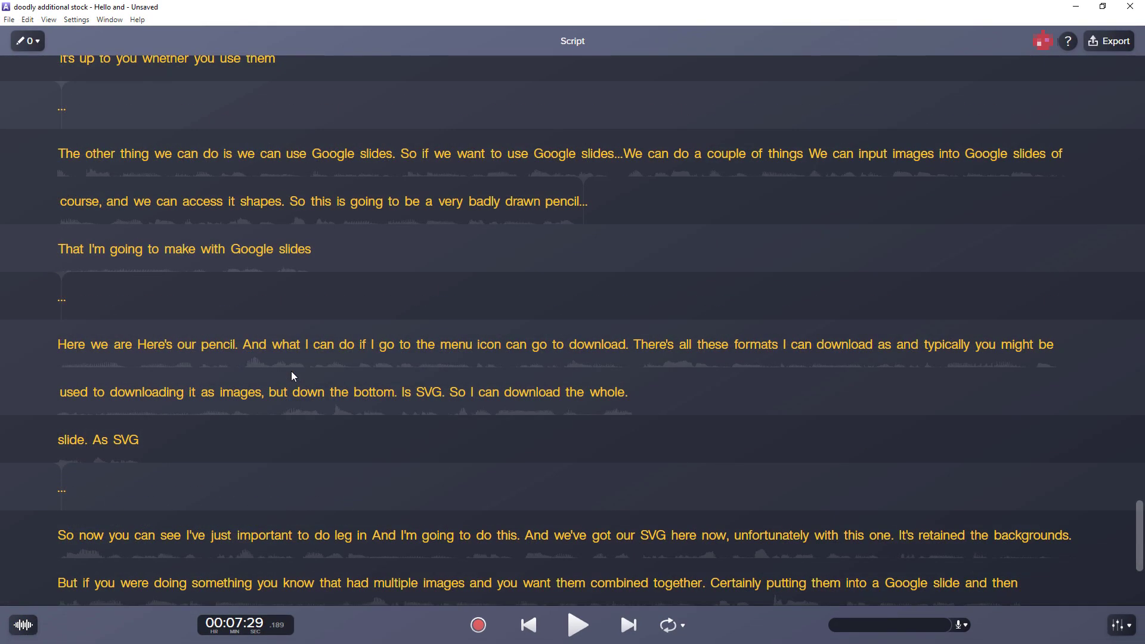
{"action": "scroll", "coordinate": [292, 376], "scroll_direction": "up", "scroll_amount": 2}
{"action": "scroll", "coordinate": [237, 341], "scroll_direction": "down", "scroll_amount": 4}
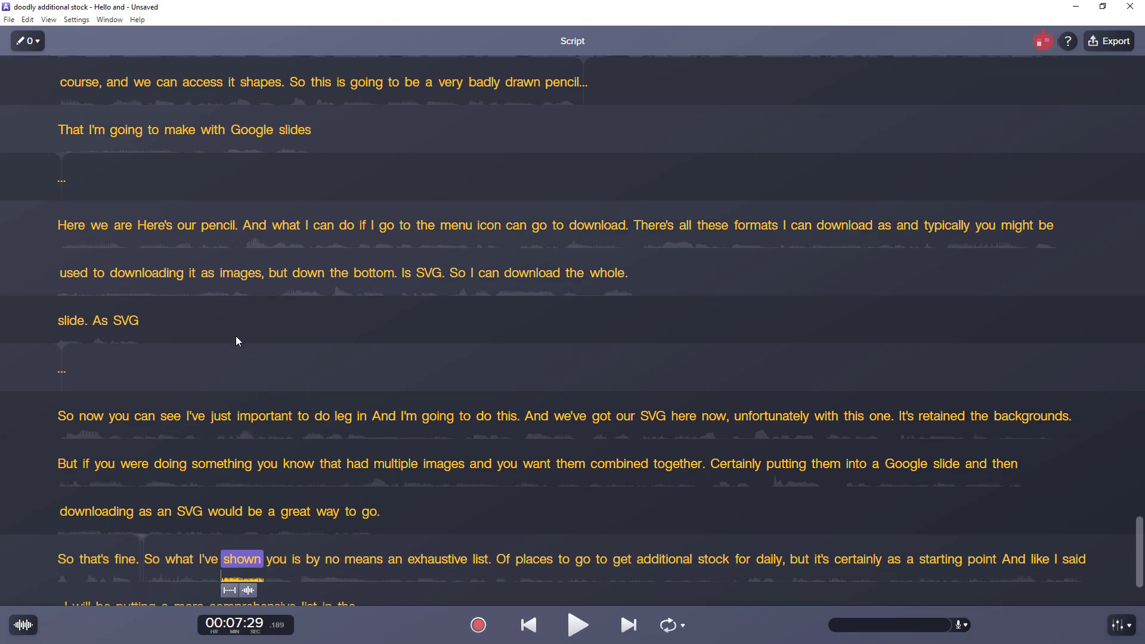
{"action": "scroll", "coordinate": [237, 339], "scroll_direction": "down", "scroll_amount": 2}
{"action": "scroll", "coordinate": [259, 367], "scroll_direction": "up", "scroll_amount": 4}
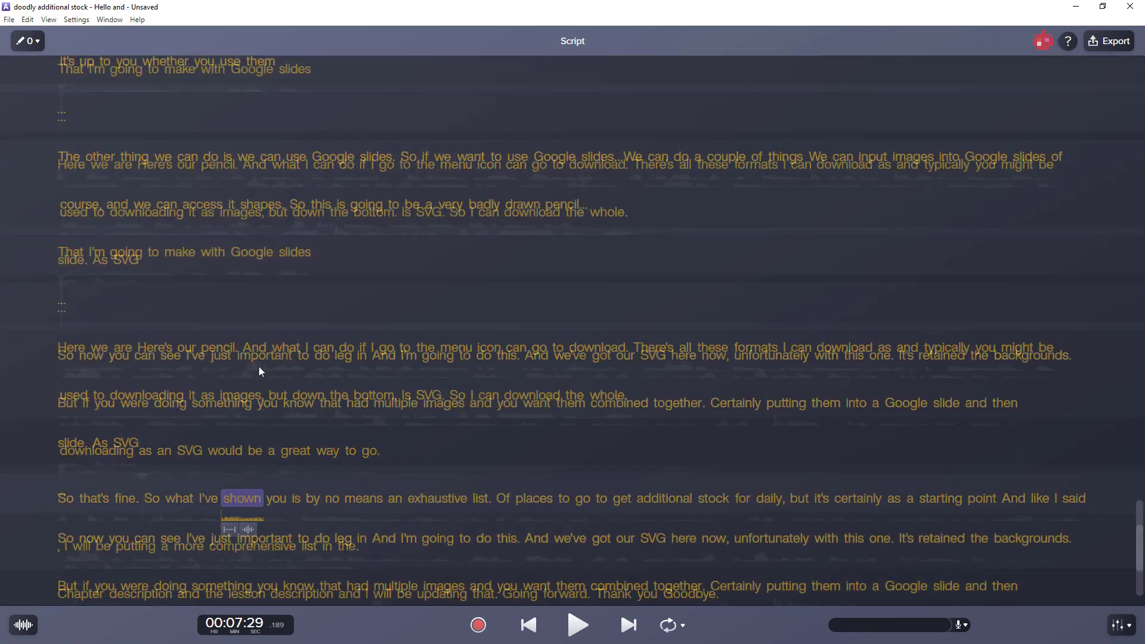
{"action": "scroll", "coordinate": [259, 364], "scroll_direction": "up", "scroll_amount": 10}
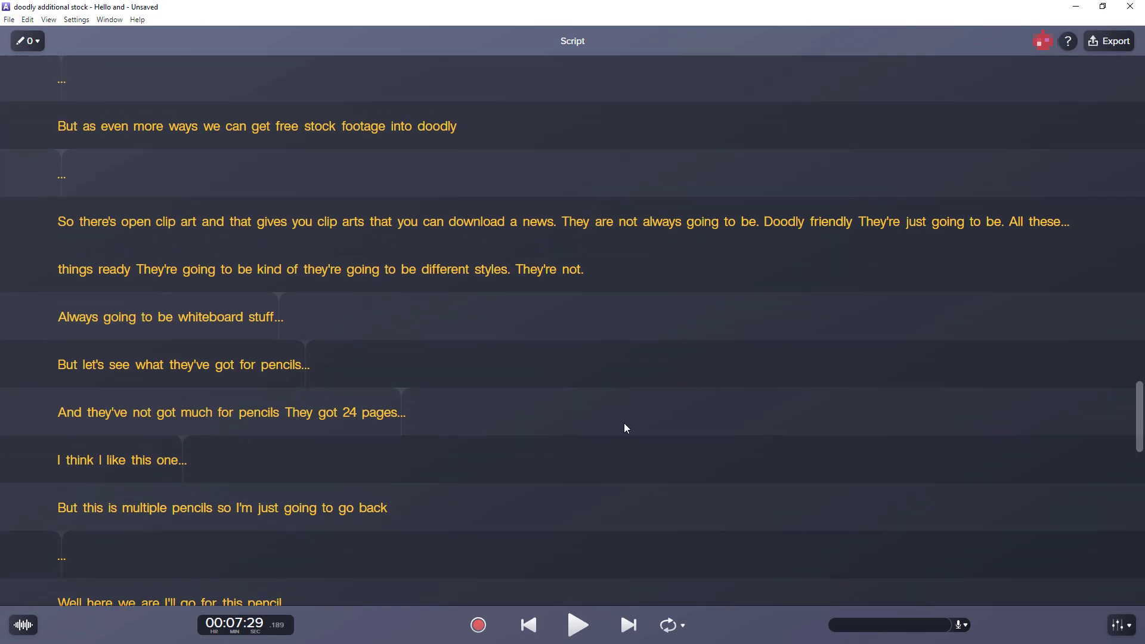
{"action": "left_click_drag", "start_coordinate": [1135, 410], "coordinate": [1140, 63]}
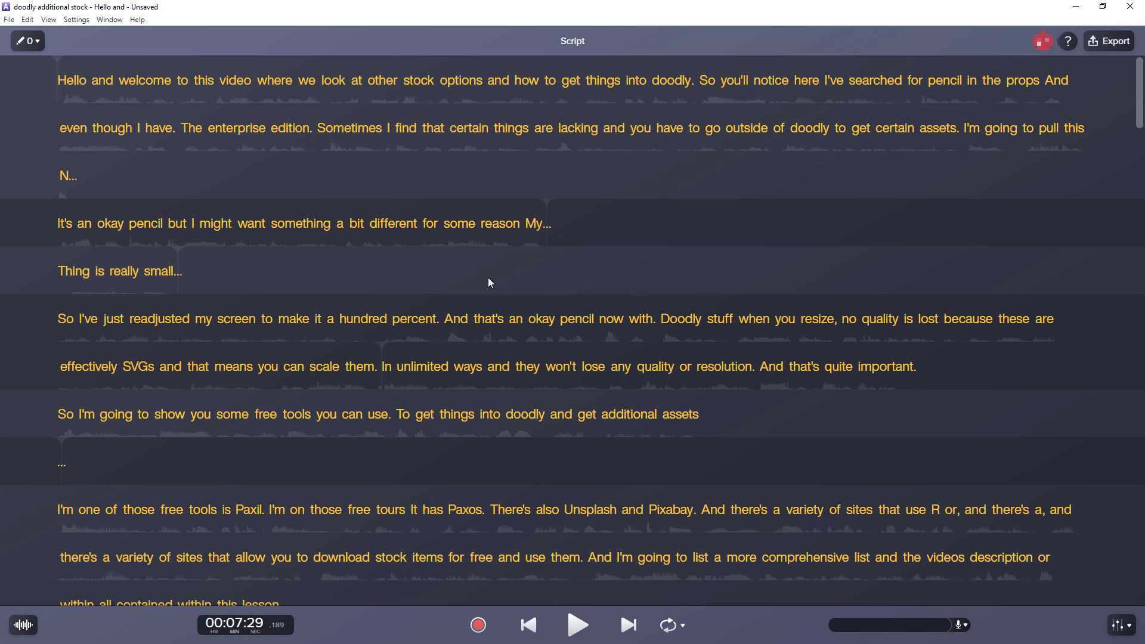
Search the script for "paxos" and play the audio around "I'm on those free tours It has Paxos.".
{"action": "key", "text": "ctrl+f"}
{"action": "type", "text": "pax"}
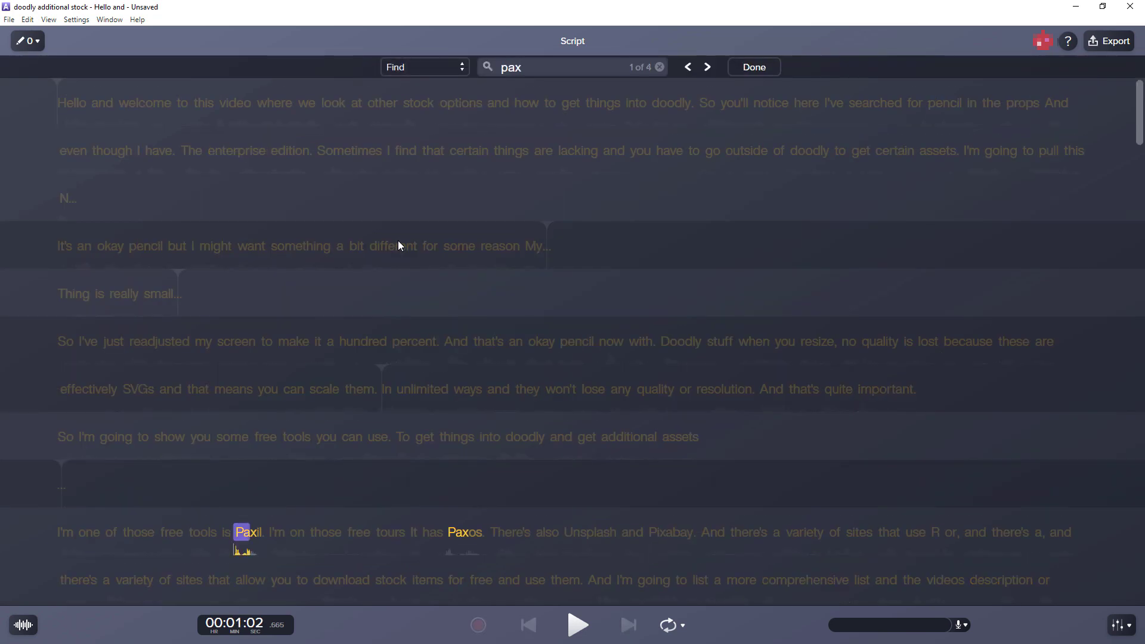
{"action": "type", "text": "os"}
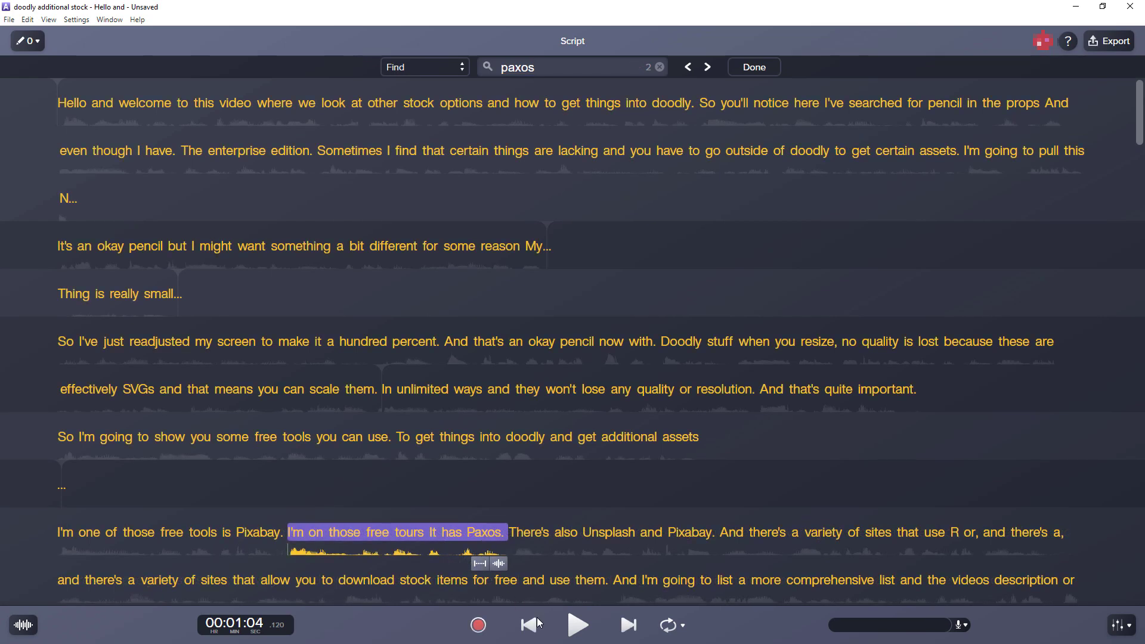
{"action": "left_click", "coordinate": [578, 626]}
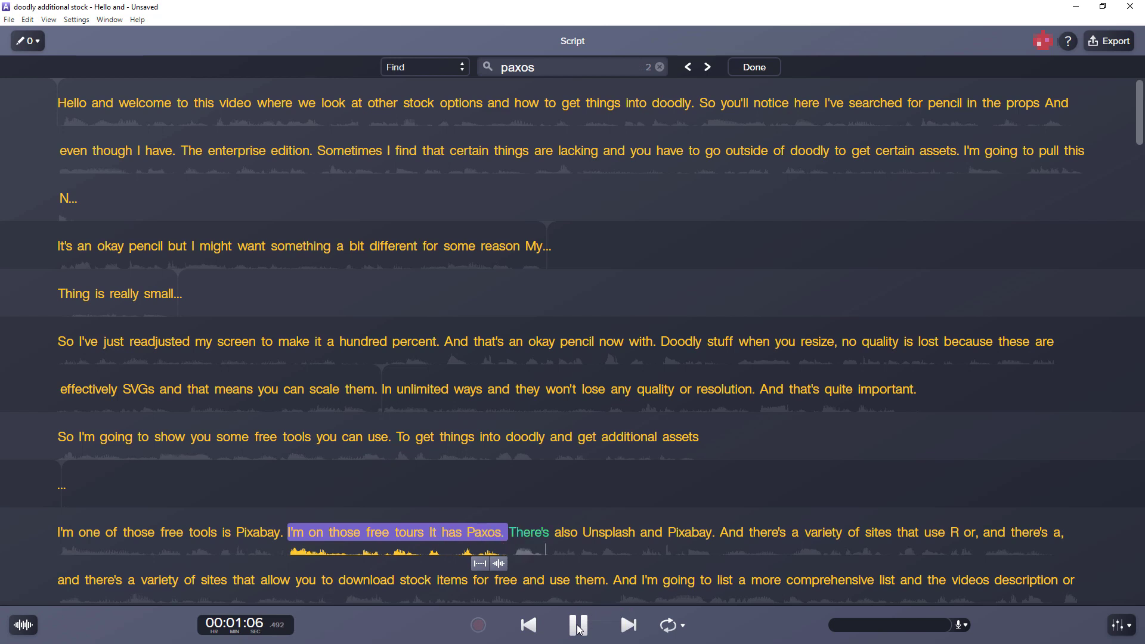
{"action": "left_click", "coordinate": [578, 627]}
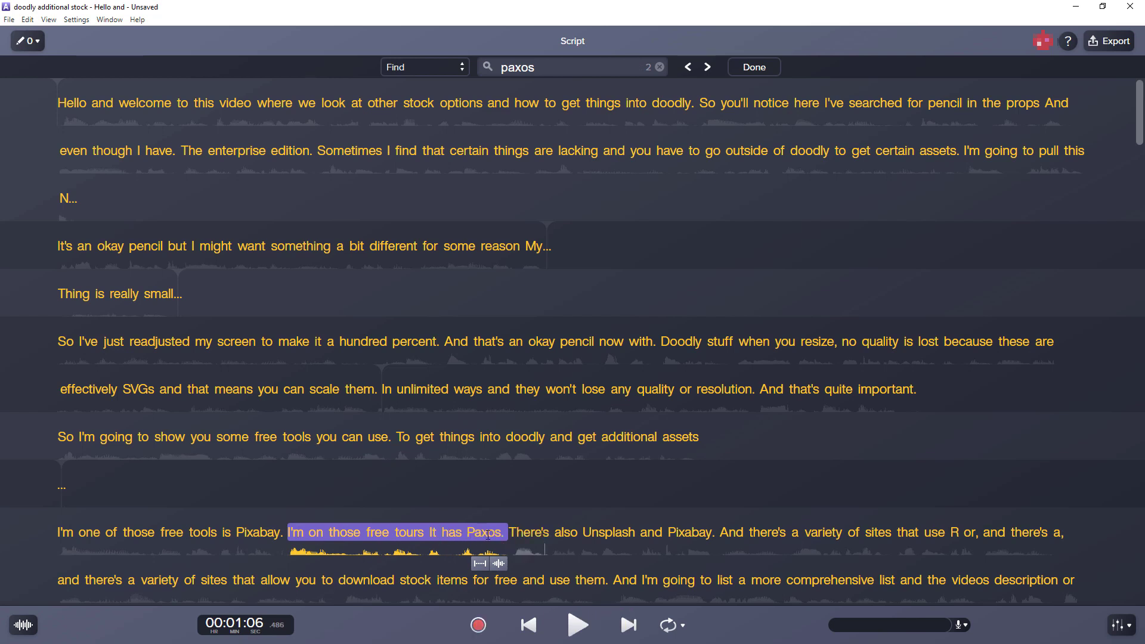
Replace the word "Paxos" in the free tools sentence with the custom word "Pexel".
{"action": "double_click", "coordinate": [468, 530]}
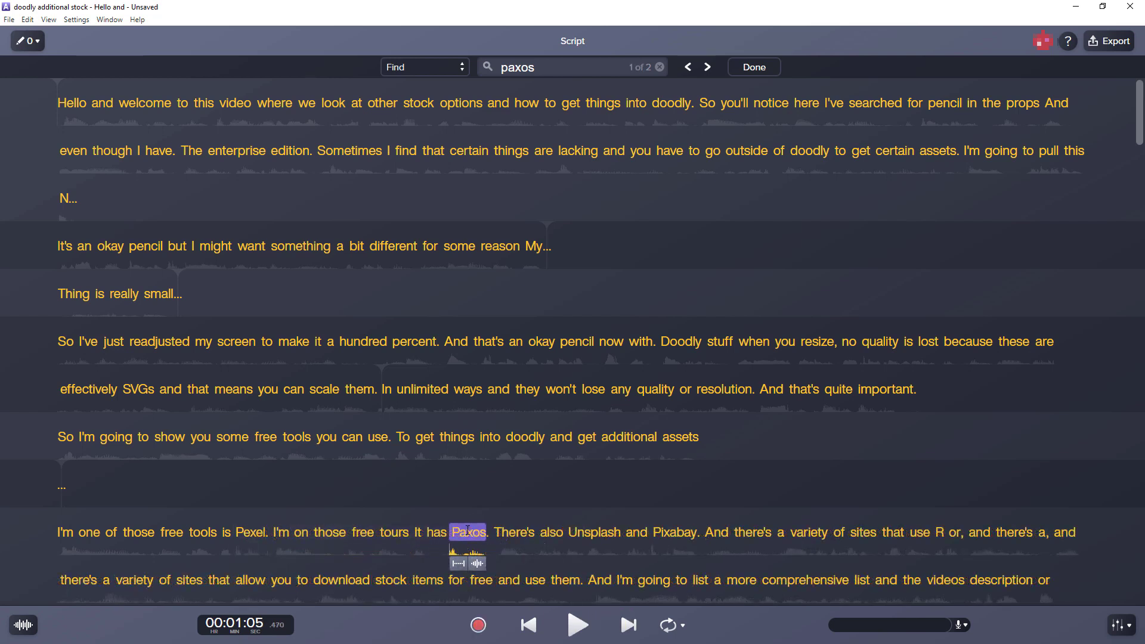
{"action": "right_click", "coordinate": [467, 530]}
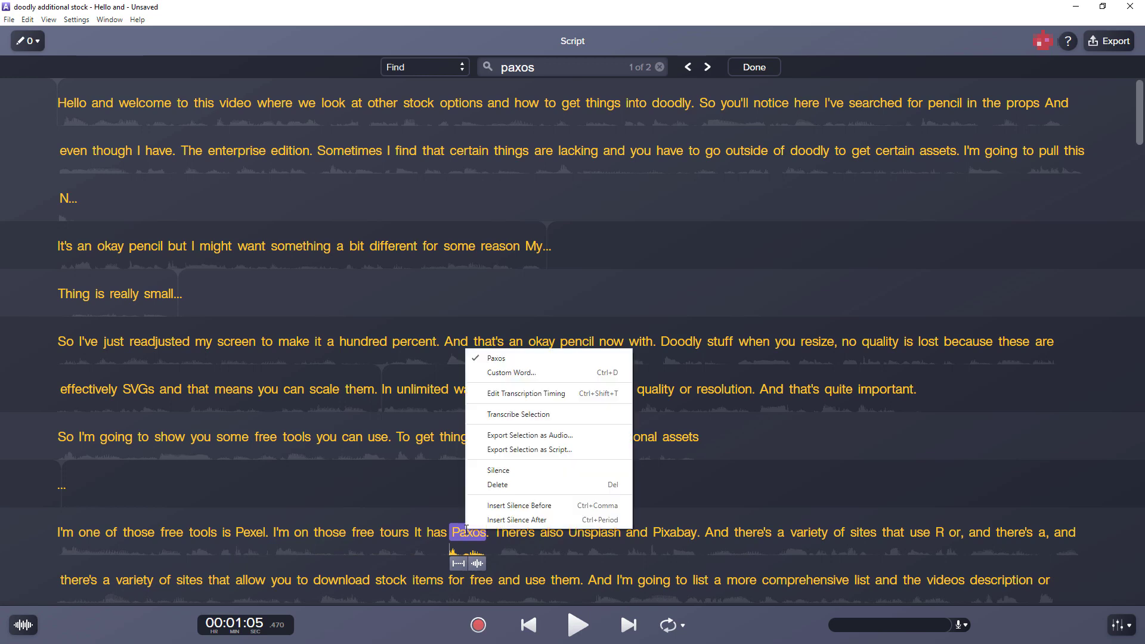
{"action": "left_click", "coordinate": [491, 372]}
{"action": "type", "text": "Pexel"}
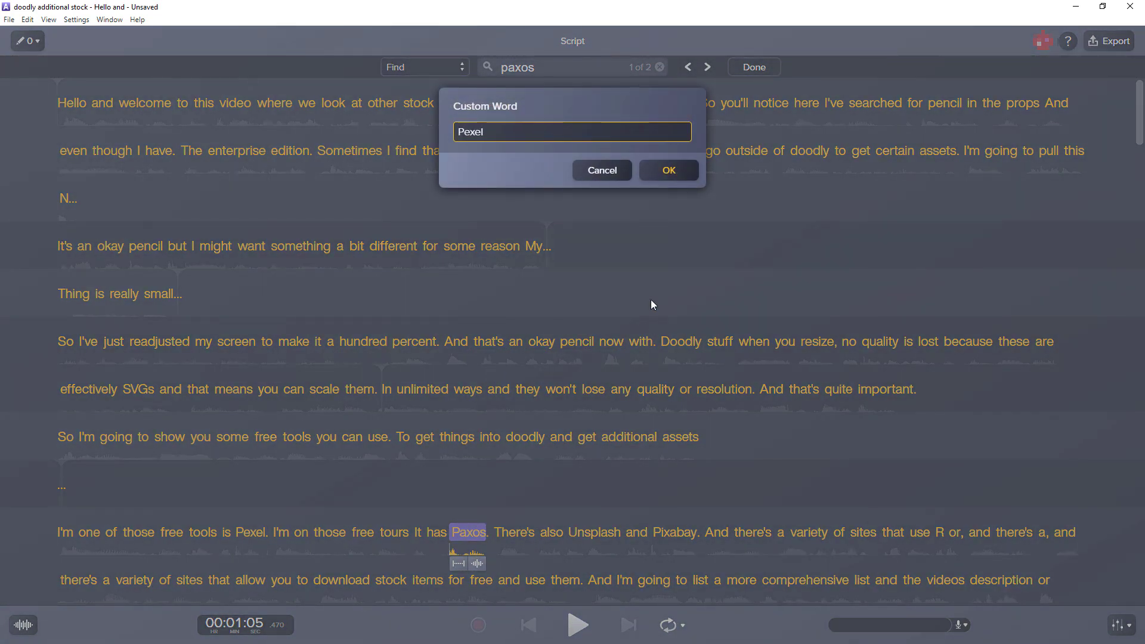
{"action": "left_click", "coordinate": [662, 171]}
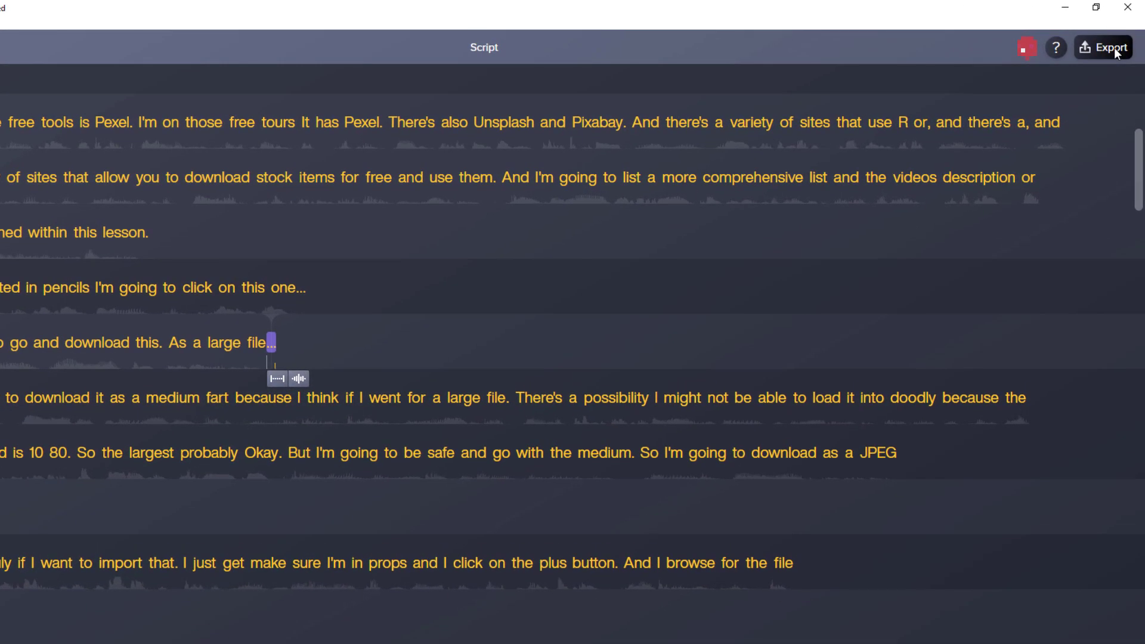
Export the edits to the original Camtasia project with Edit Camtasia Timeline and No Captions, saving the Audiate project.
{"action": "left_click", "coordinate": [1114, 48]}
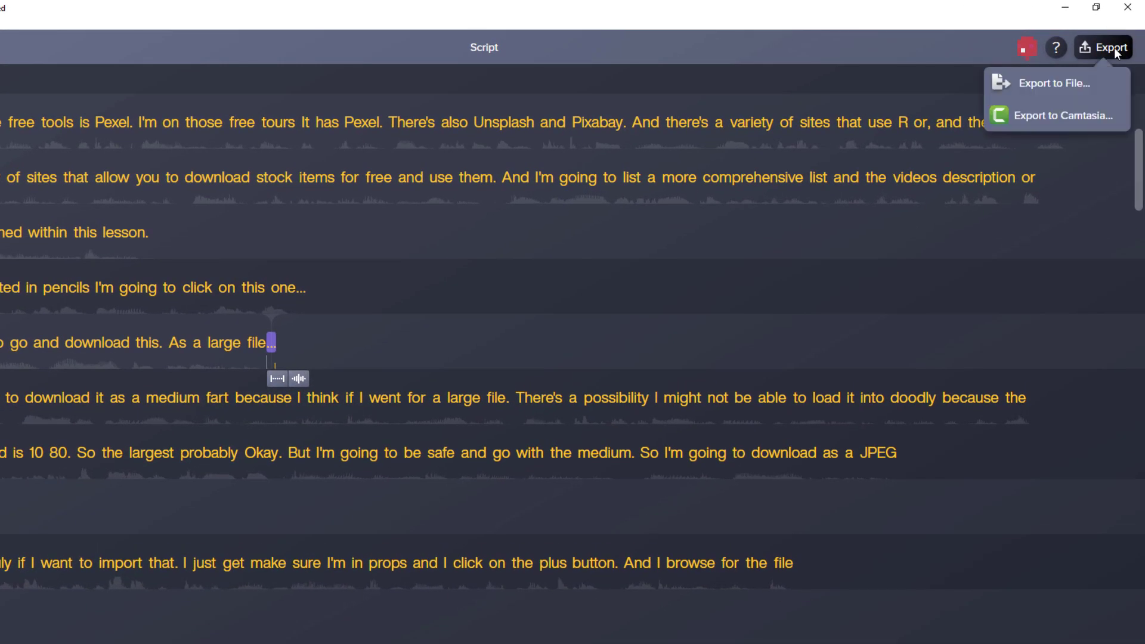
{"action": "left_click", "coordinate": [1058, 117]}
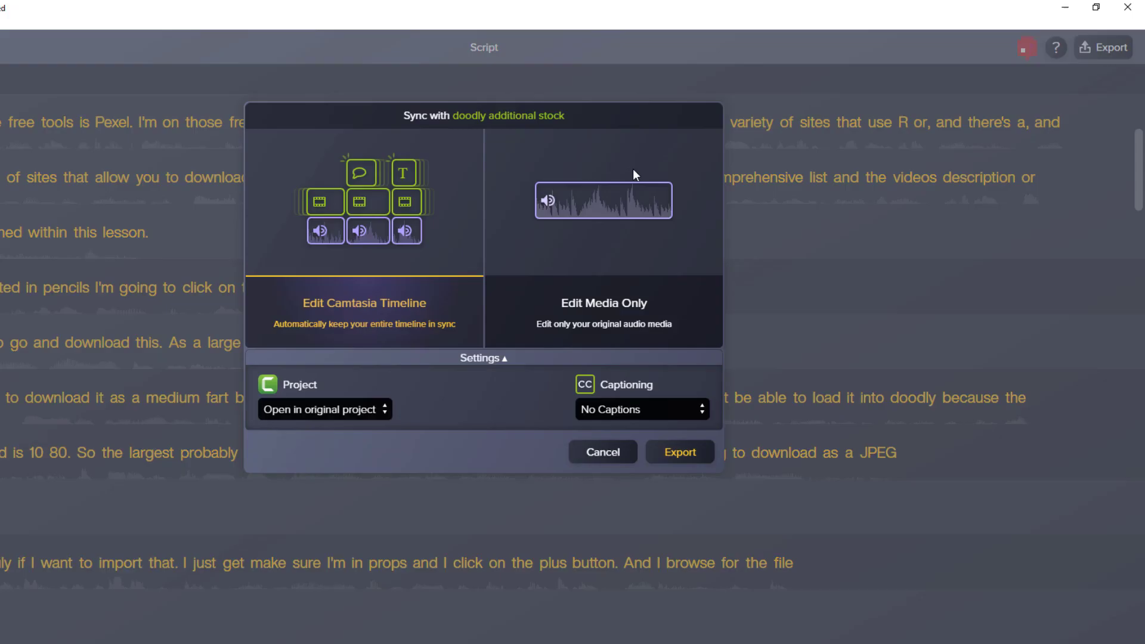
{"action": "left_click", "coordinate": [695, 451]}
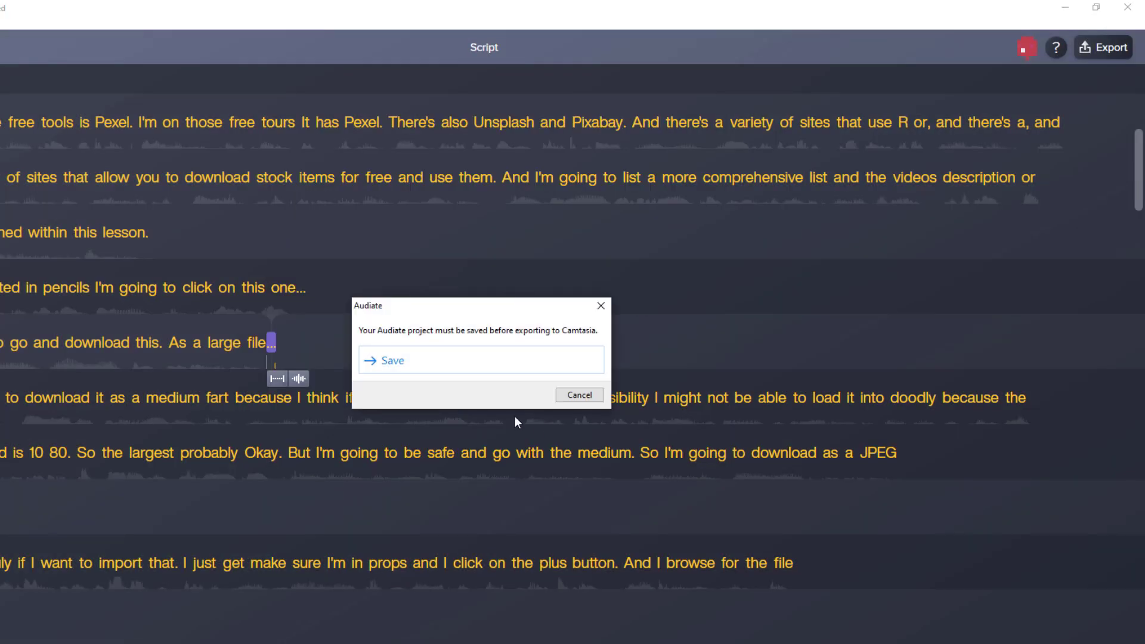
{"action": "left_click", "coordinate": [385, 360]}
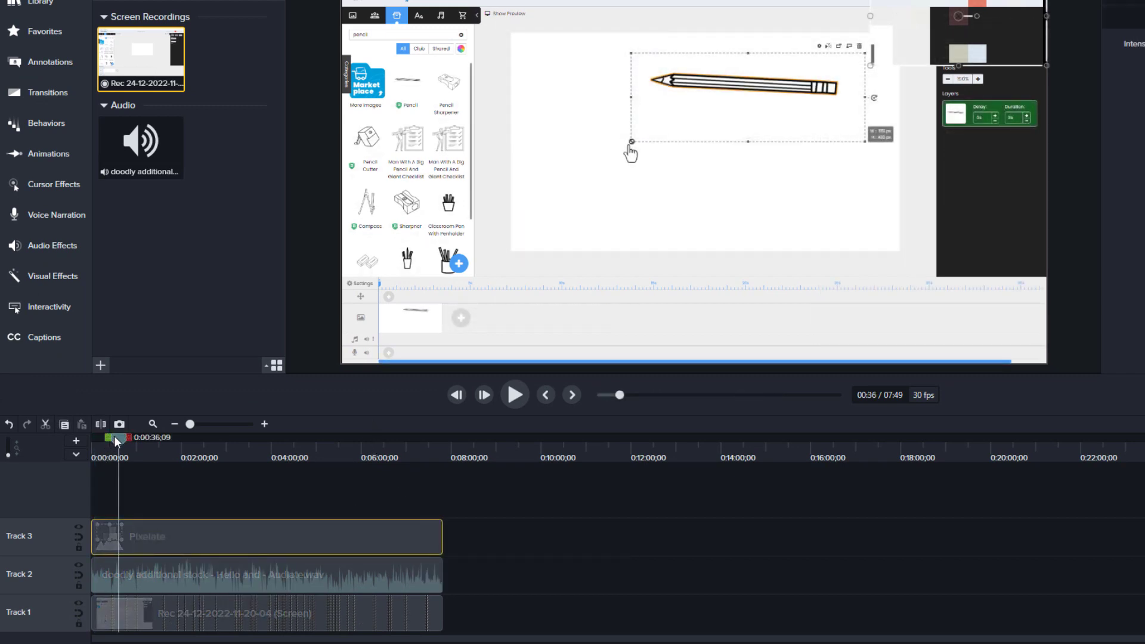
Scrub through the synced Camtasia timeline to its end and back to inspect the cuts across the tracks.
{"action": "left_click_drag", "start_coordinate": [115, 439], "coordinate": [181, 439]}
{"action": "left_click", "coordinate": [264, 425]}
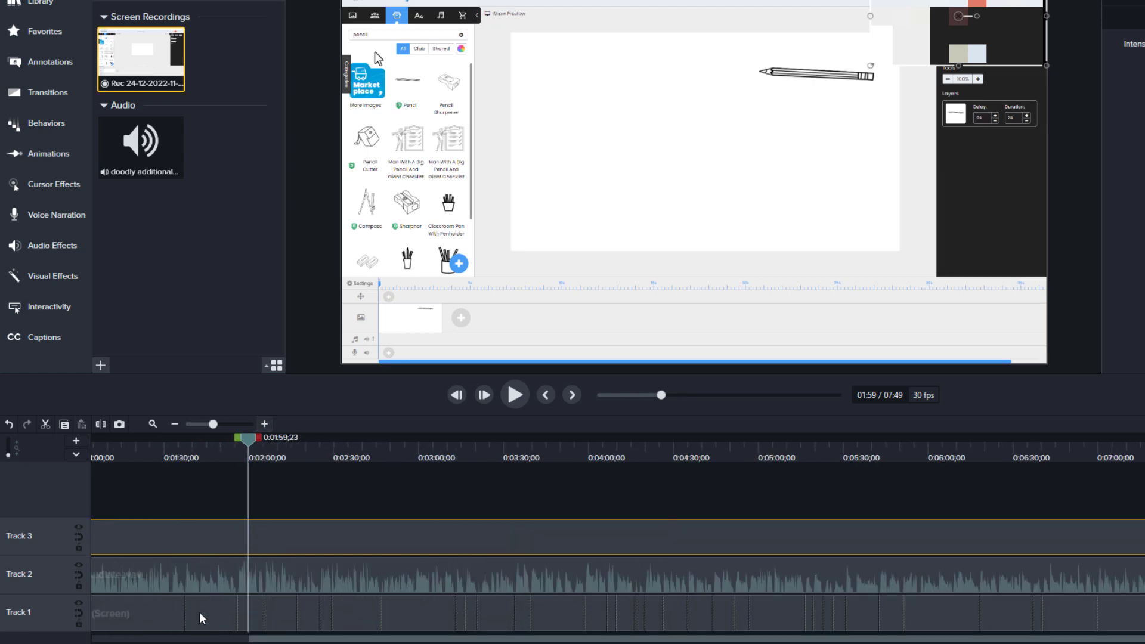
{"action": "left_click", "coordinate": [175, 424]}
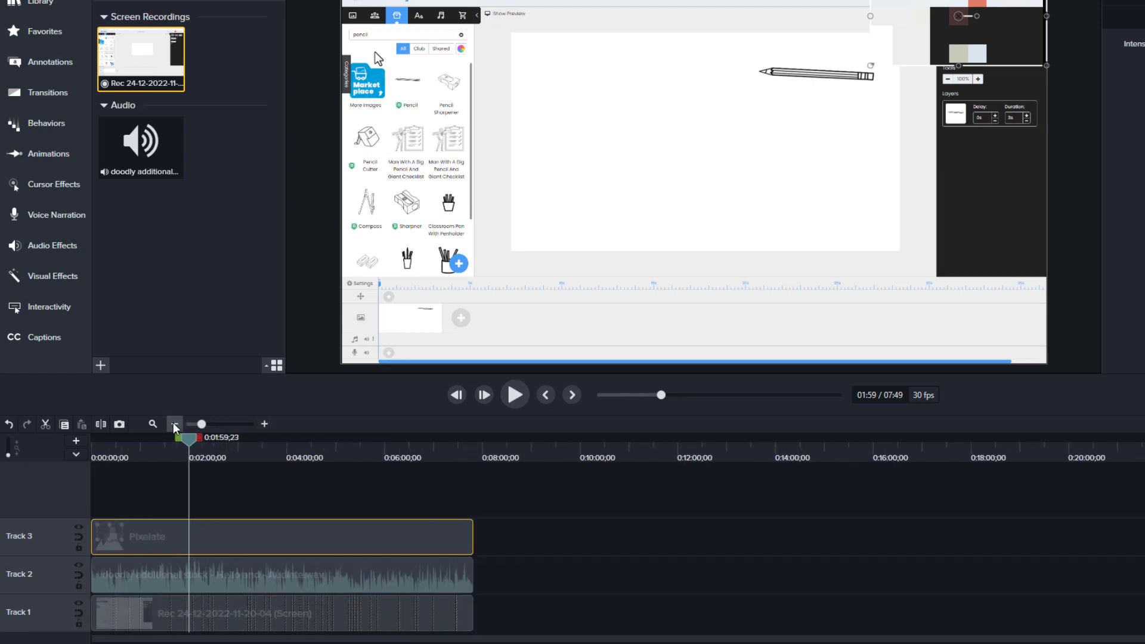
{"action": "left_click_drag", "start_coordinate": [463, 452], "coordinate": [477, 442]}
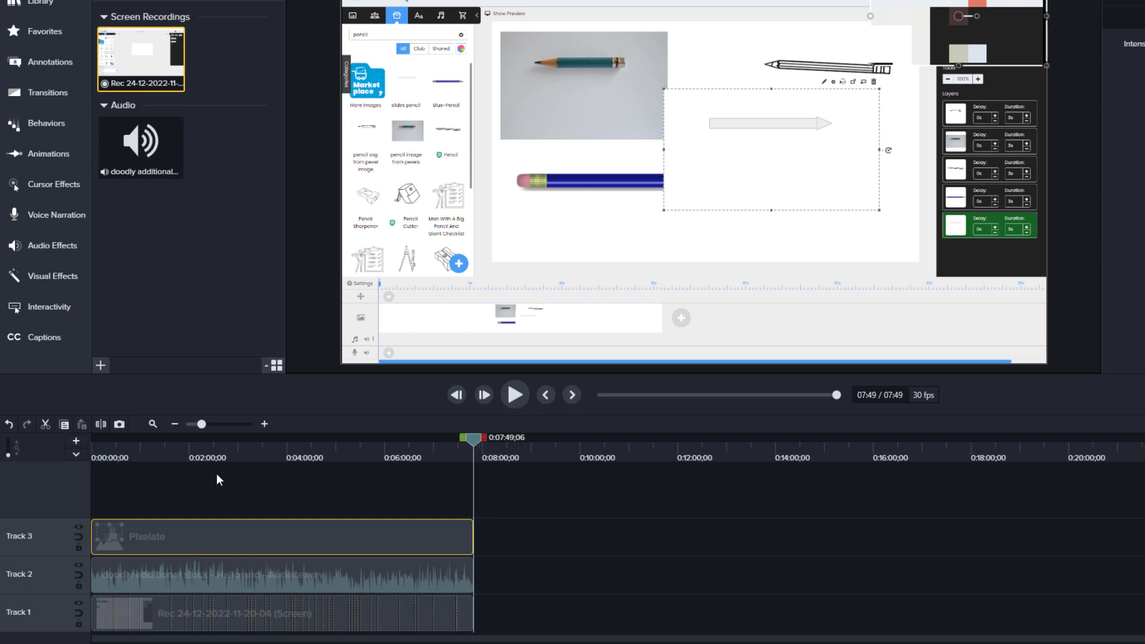
{"action": "left_click", "coordinate": [200, 449]}
{"action": "left_click_drag", "start_coordinate": [199, 448], "coordinate": [124, 471]}
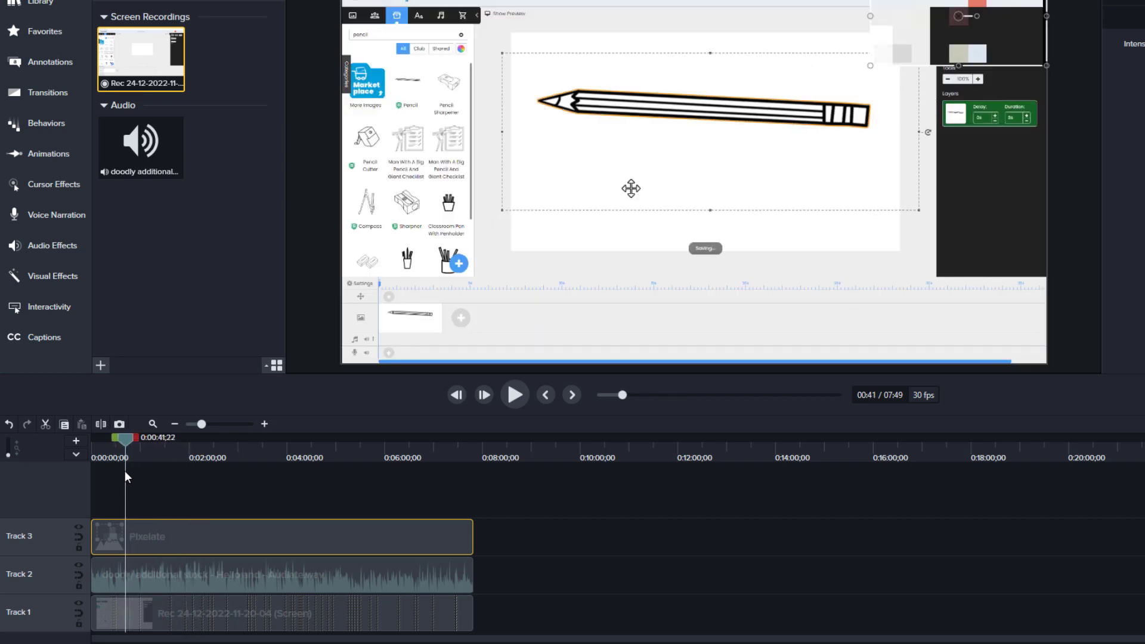